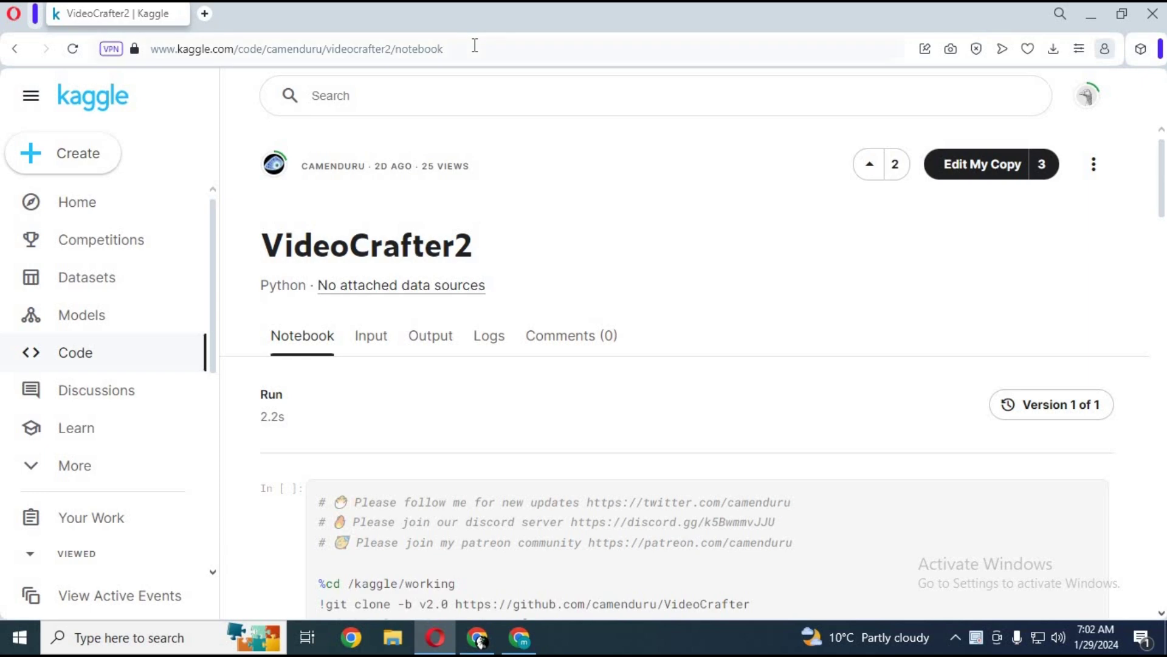
- Make an editable copy of the VideoCrafter2 notebook with dual T4 GPUs and internet on
left_click(474, 46)
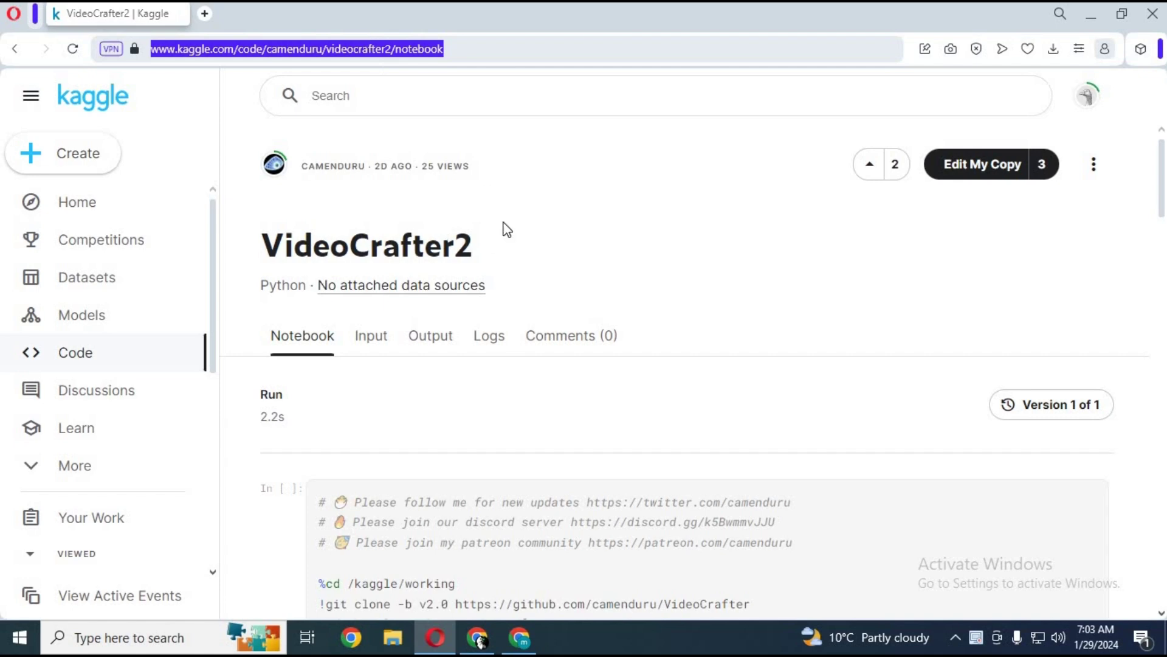
scroll(516, 225, "down", 3)
scroll(516, 225, "down", 1)
scroll(519, 223, "down", 4)
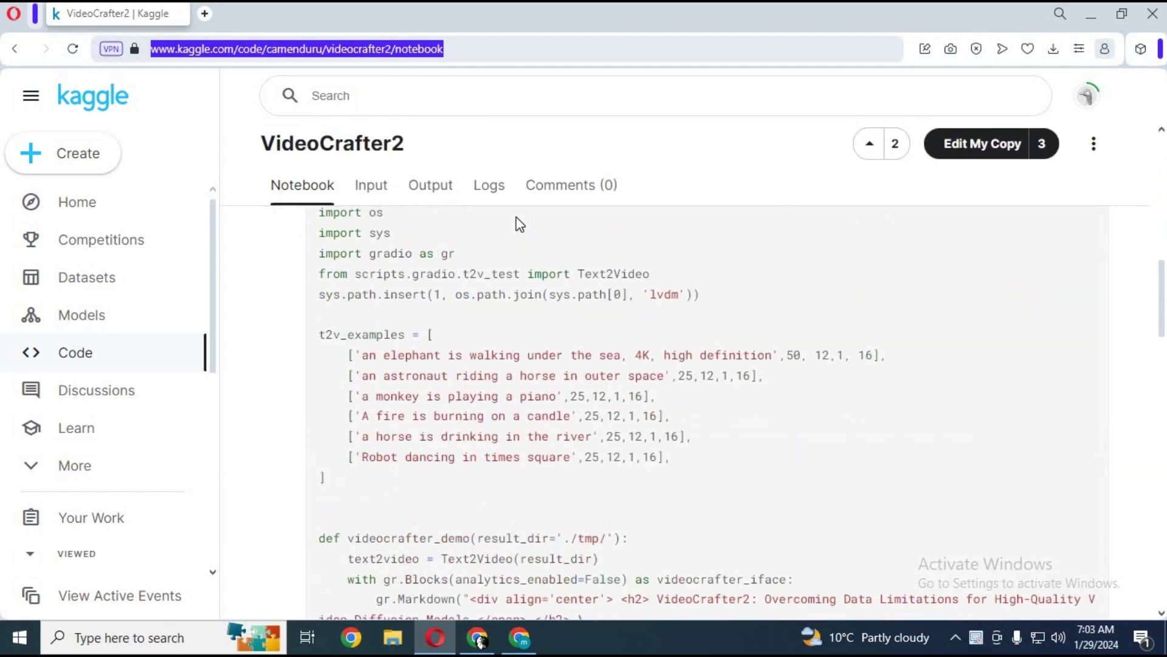
scroll(516, 224, "down", 5)
scroll(513, 214, "up", 5)
scroll(512, 219, "up", 4)
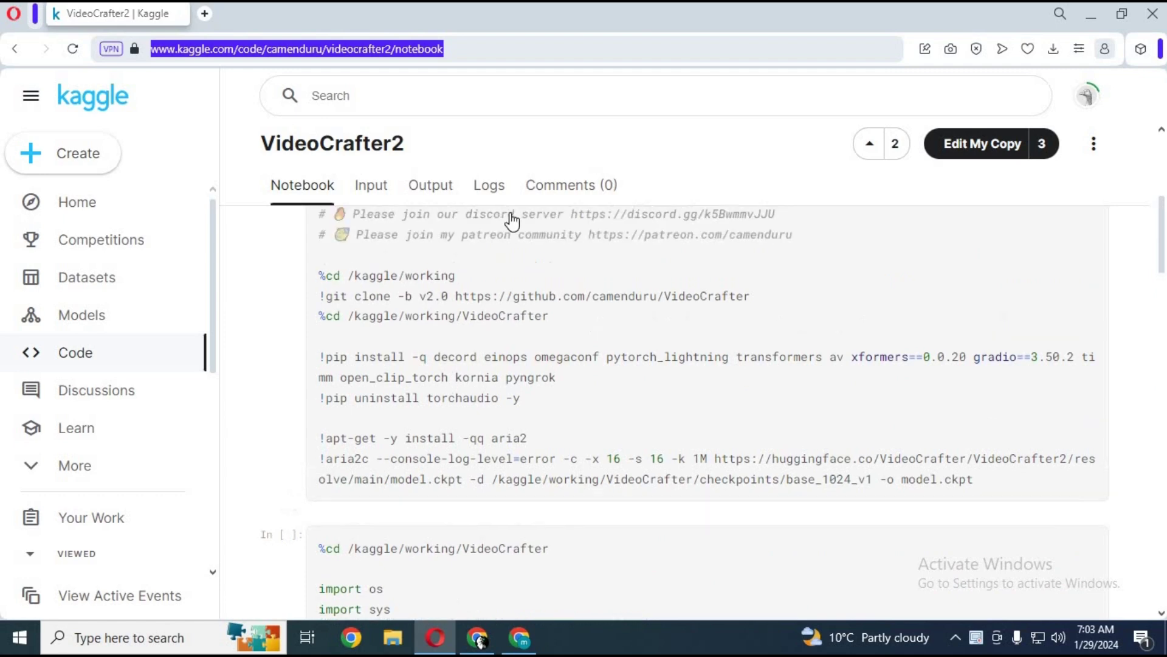
scroll(512, 220, "up", 4)
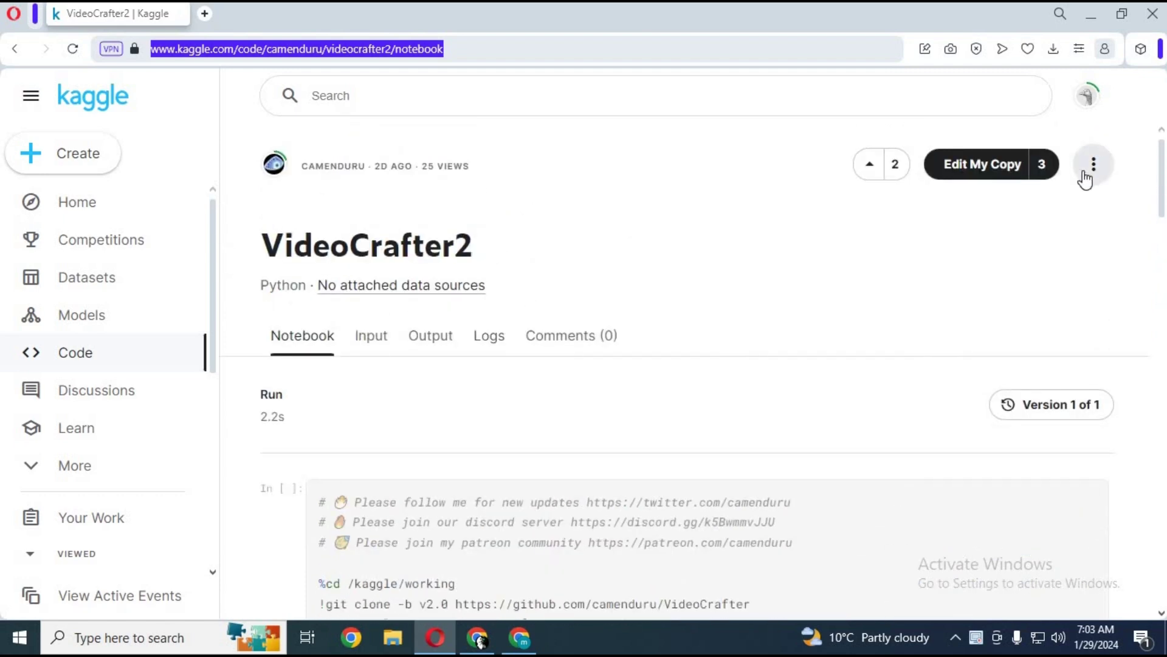
left_click(1008, 167)
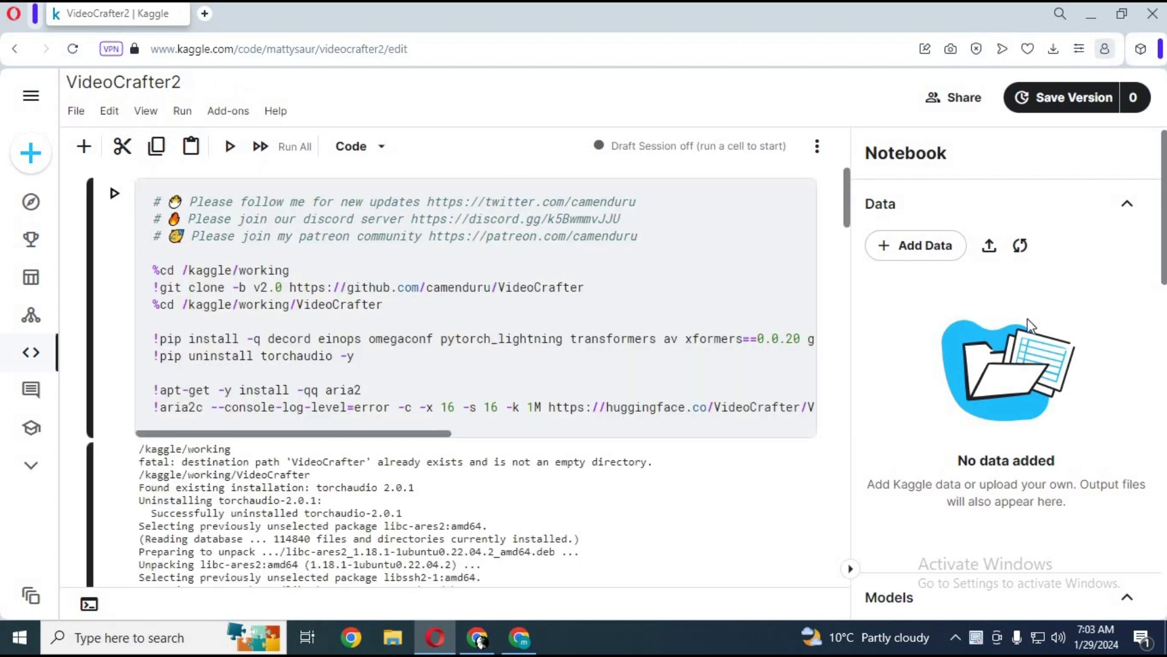
scroll(1021, 321, "down", 3)
scroll(1022, 329, "down", 5)
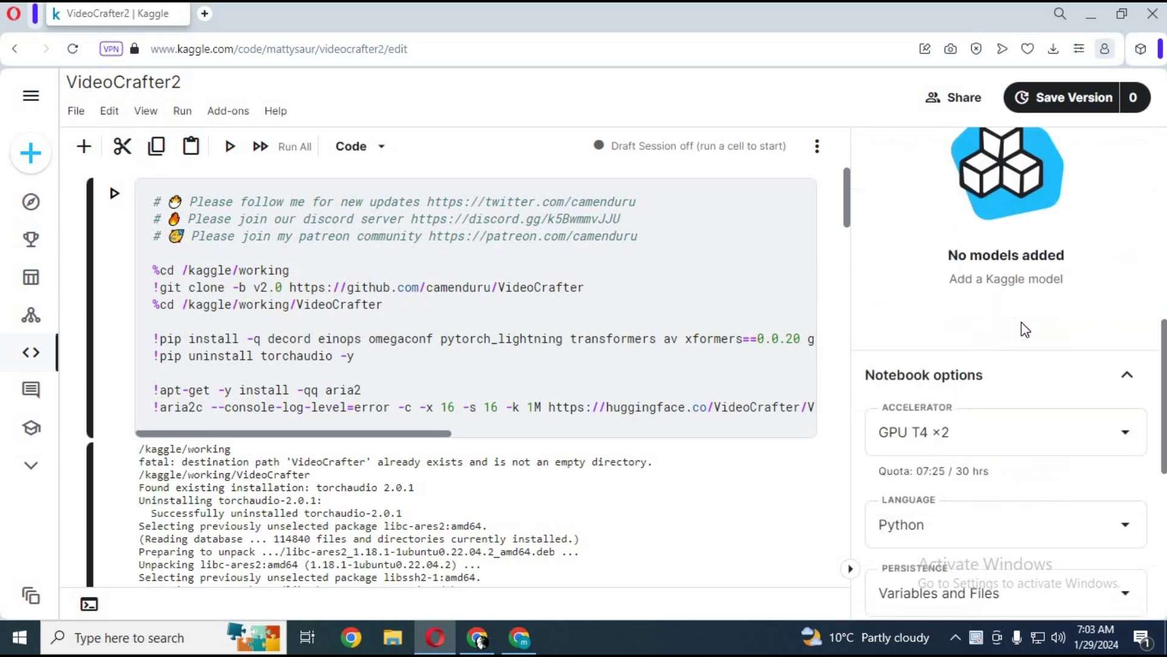
scroll(949, 328, "down", 2)
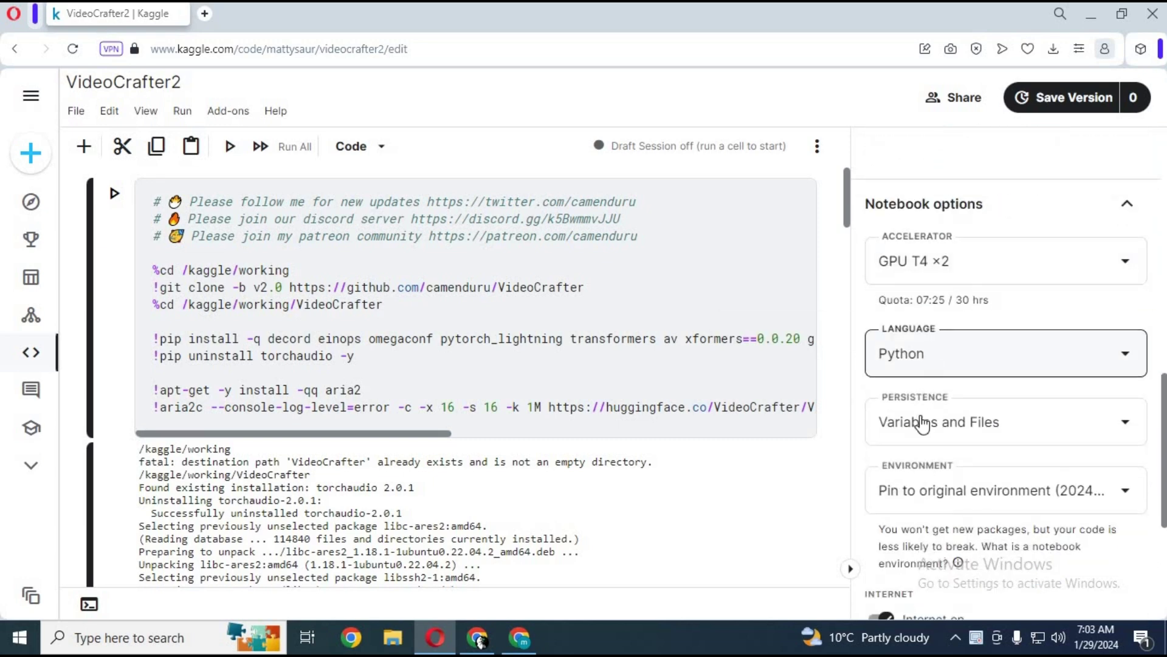
scroll(862, 392, "down", 2)
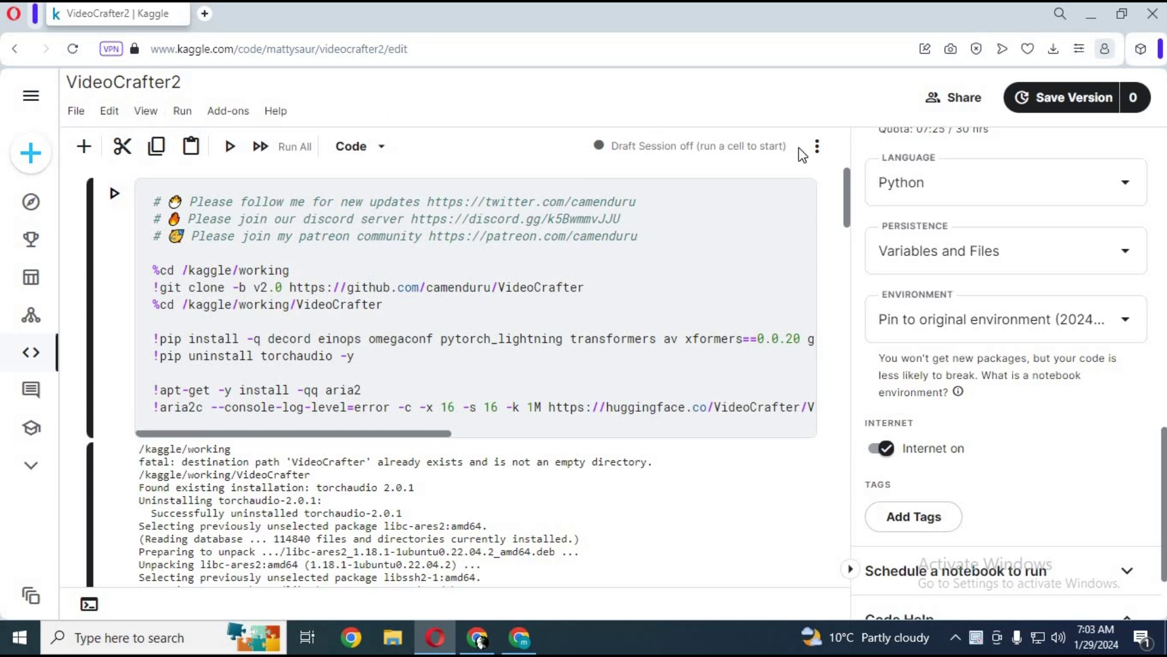
left_click(817, 146)
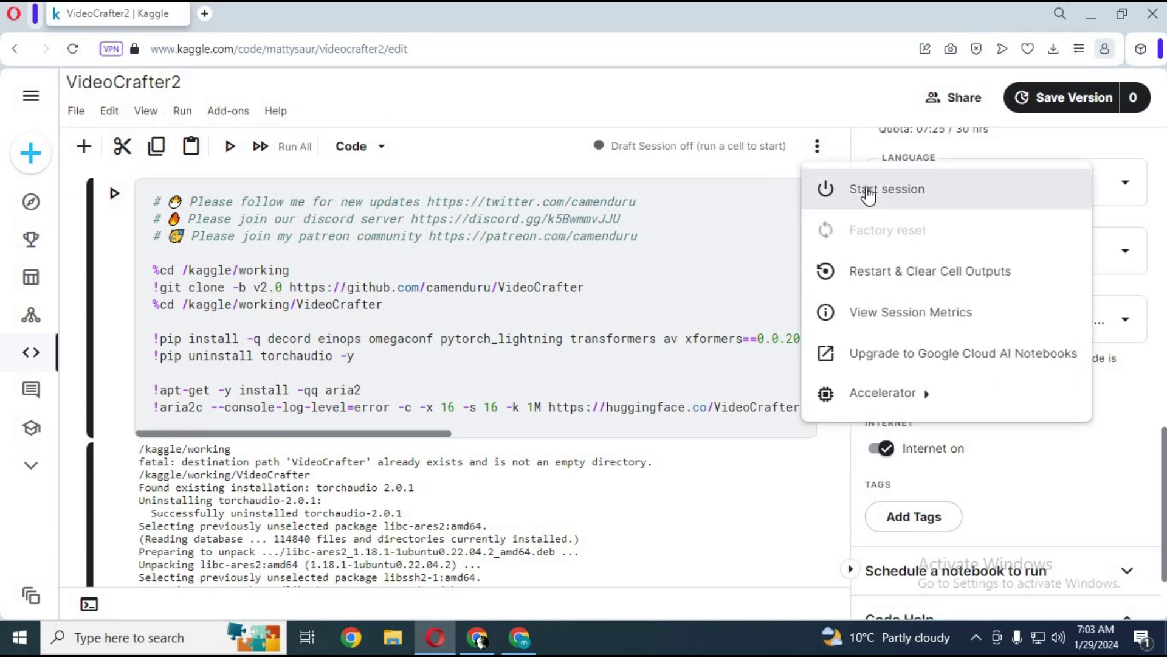
- Start the session and run the setup cell that installs VideoCrafter and downloads the checkpoint
left_click(867, 194)
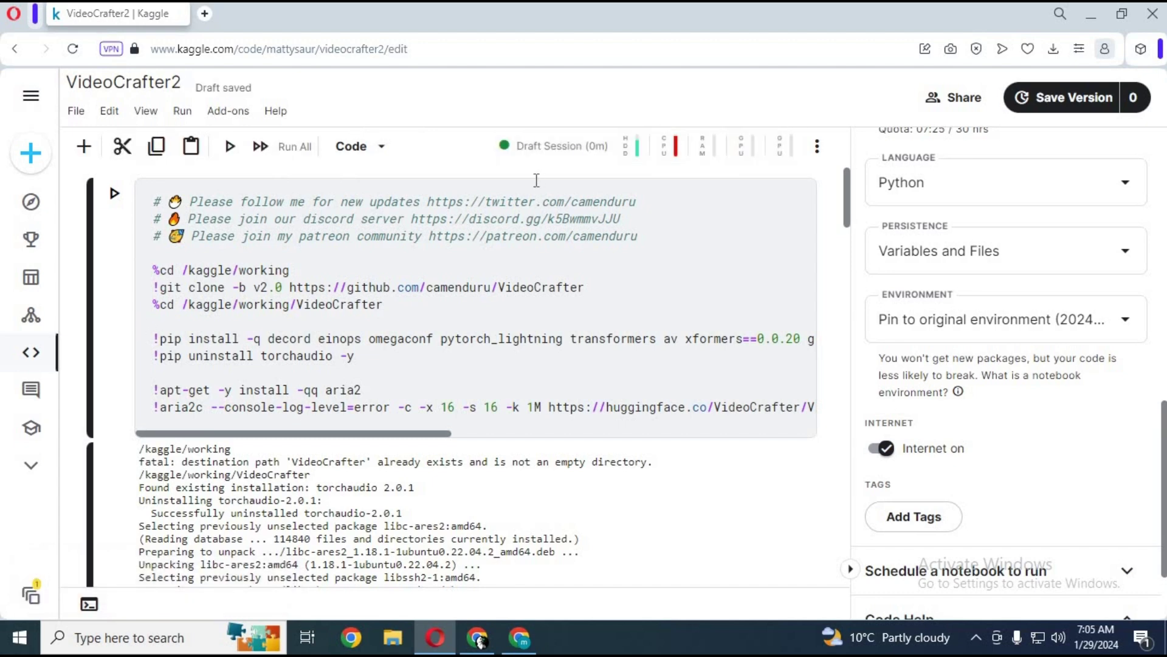
left_click(110, 195)
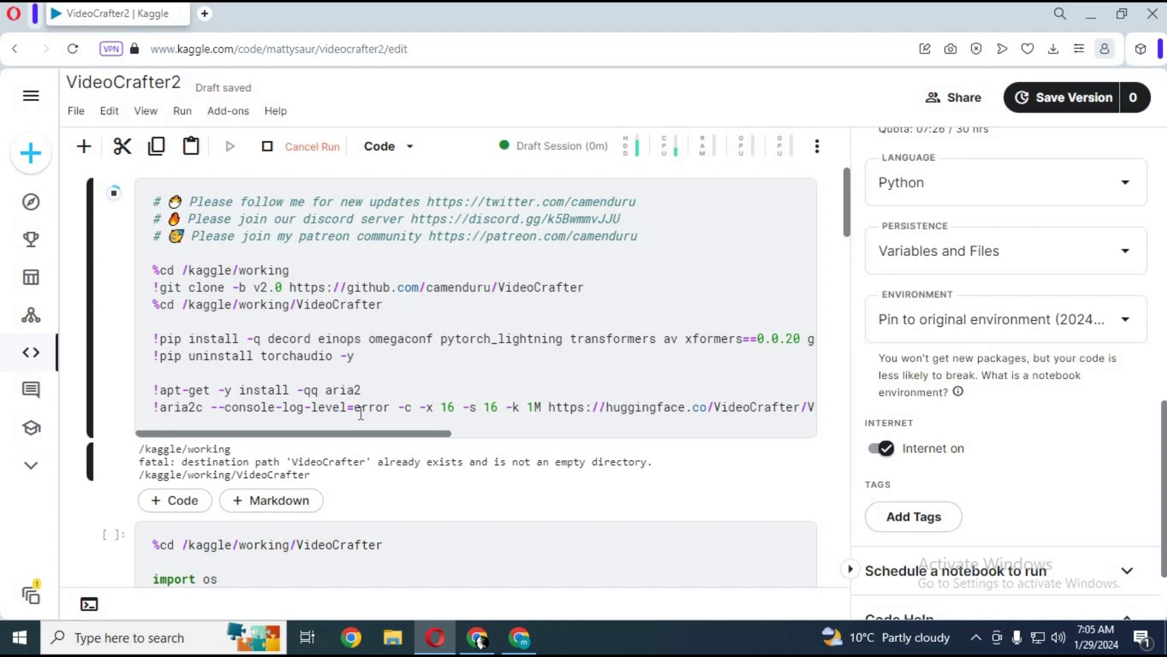
scroll(357, 413, "down", 2)
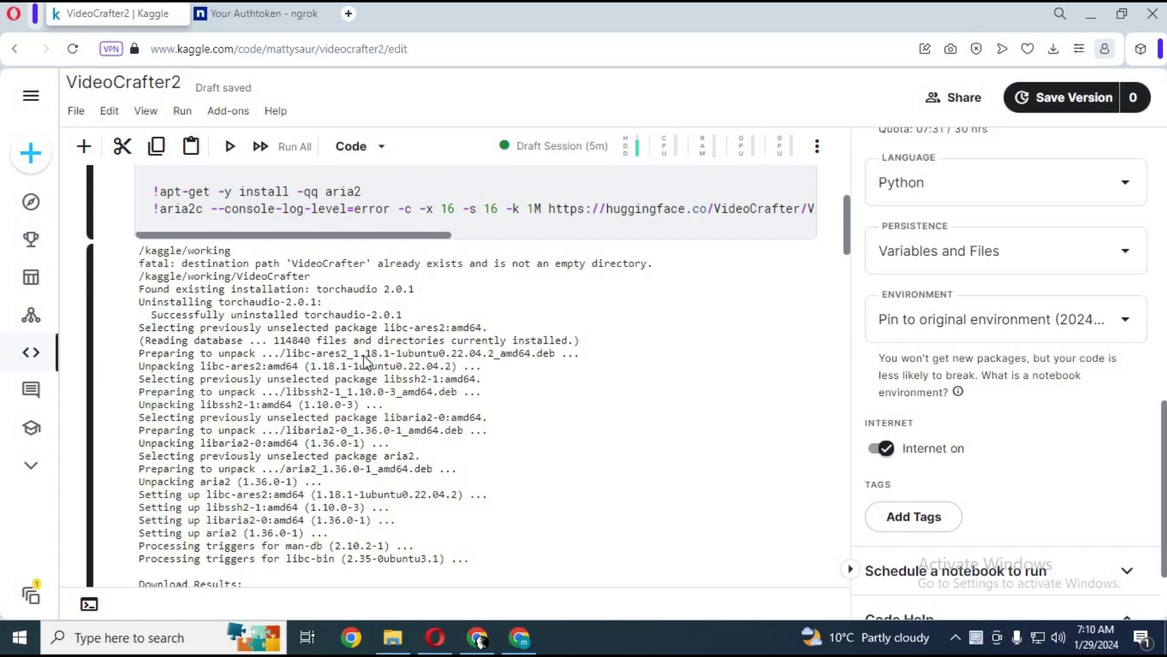
scroll(363, 361, "down", 1)
scroll(363, 361, "down", 1)
scroll(363, 360, "down", 1)
scroll(363, 360, "down", 2)
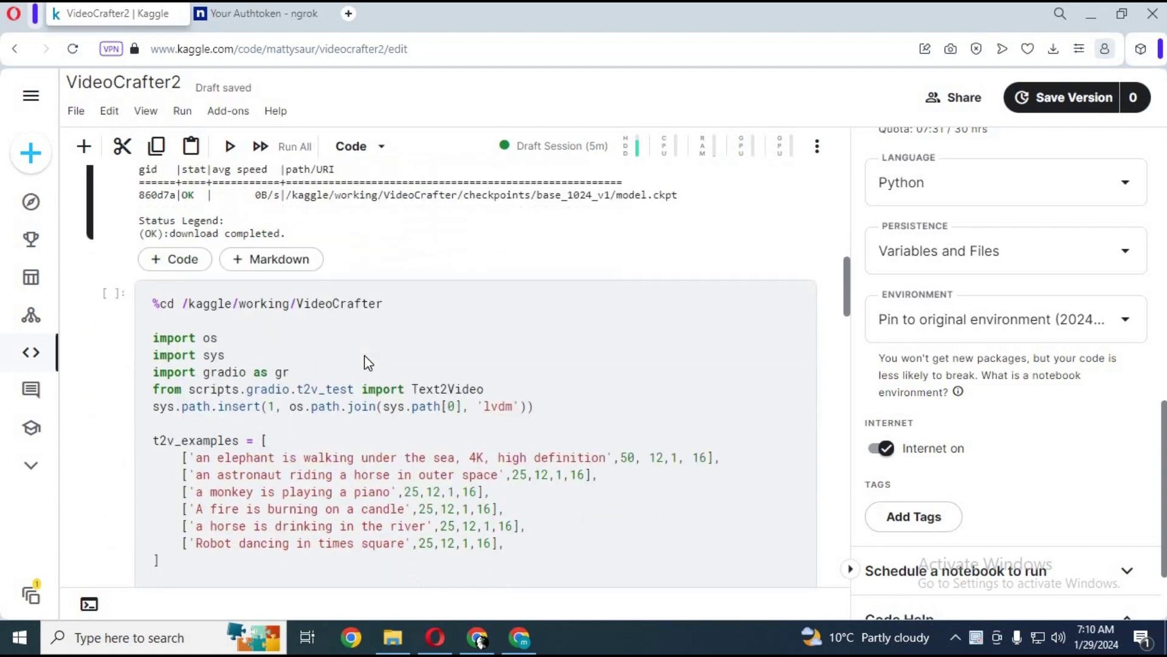
scroll(364, 355, "down", 2)
scroll(365, 355, "down", 3)
scroll(364, 355, "down", 2)
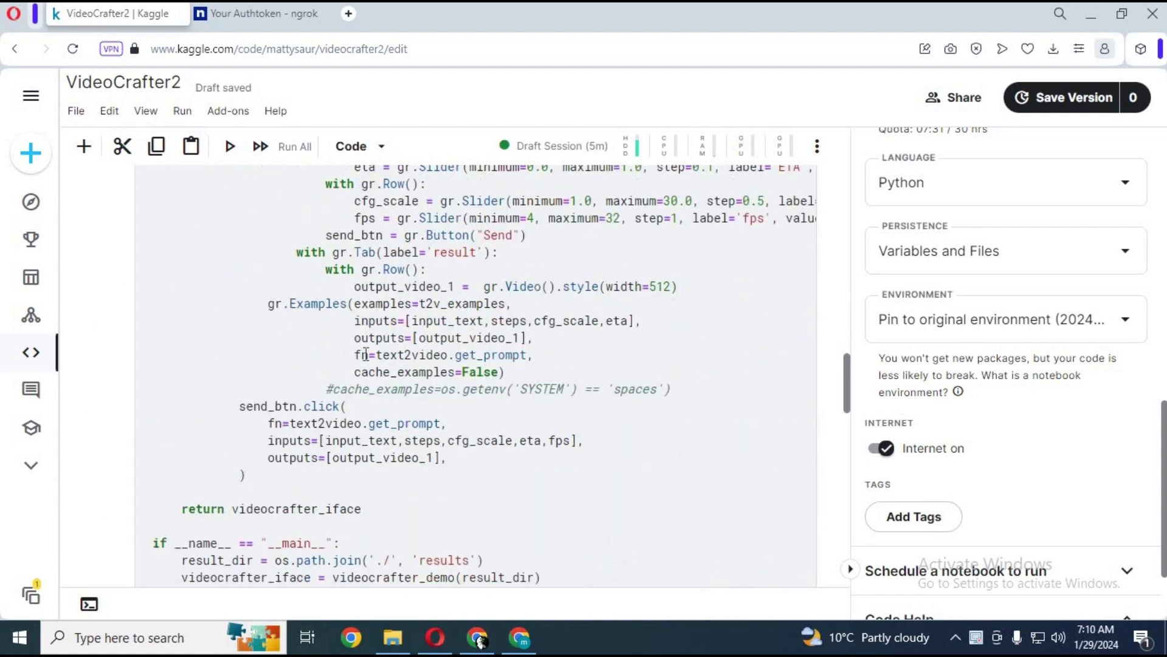
scroll(364, 355, "down", 3)
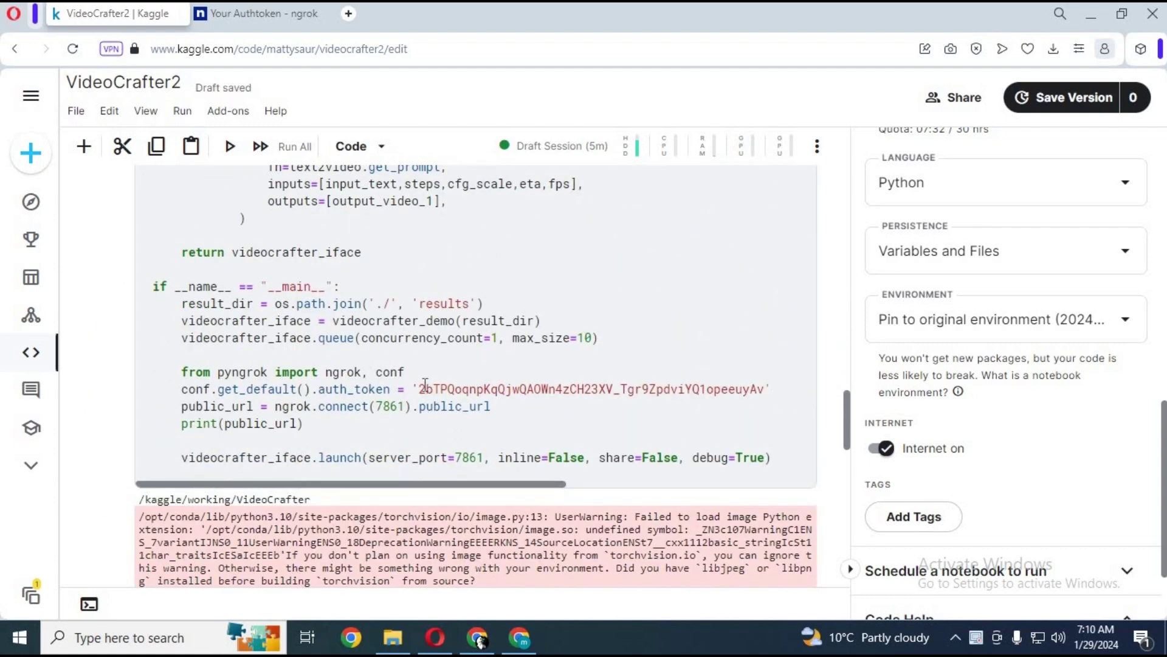
- Select the old auth_token string and copy your authtoken from the ngrok dashboard
left_click(426, 387)
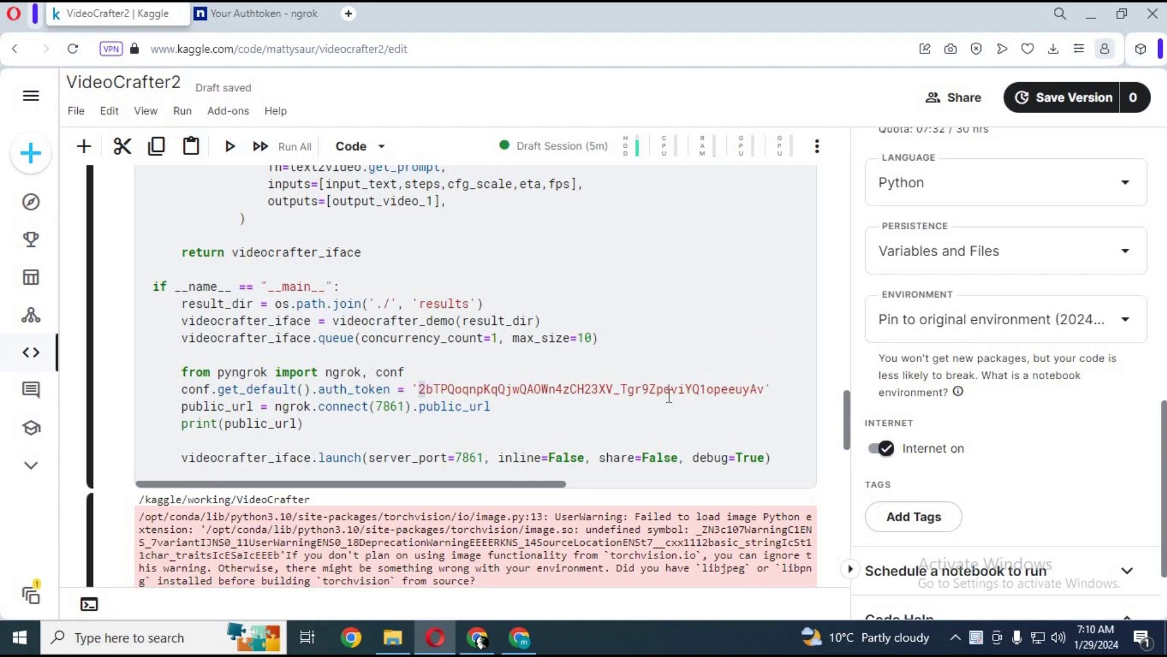
mouse_move(419, 389)
left_mouse_down()
mouse_move(789, 404)
mouse_move(765, 387)
left_mouse_up()
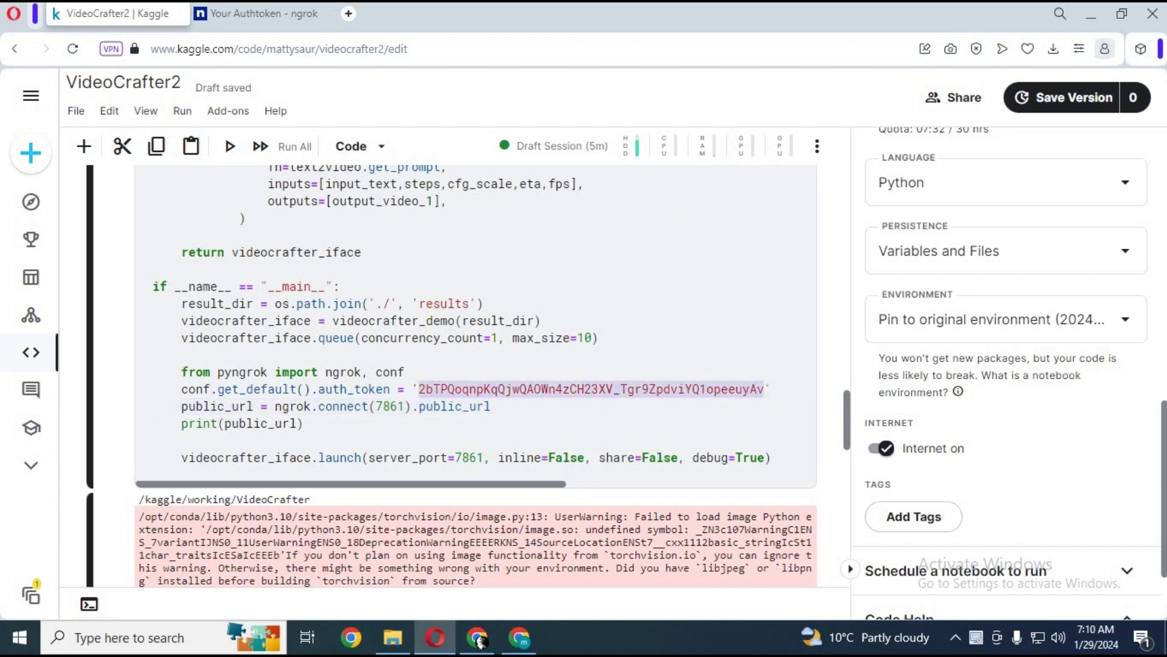
left_click(264, 15)
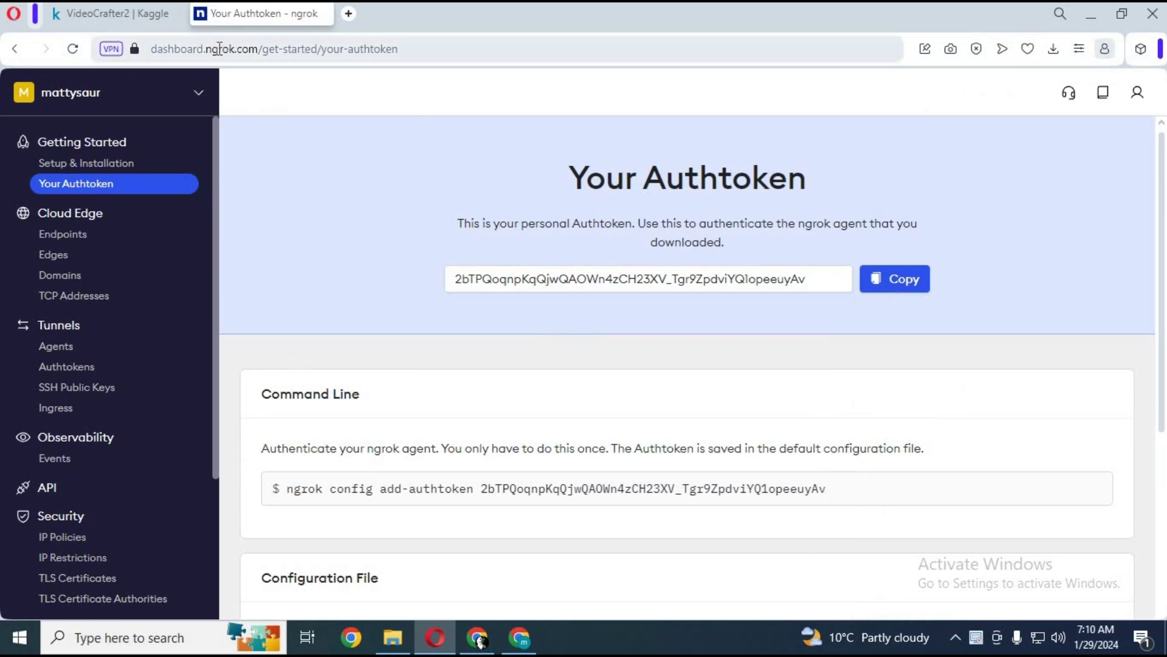
left_click(899, 285)
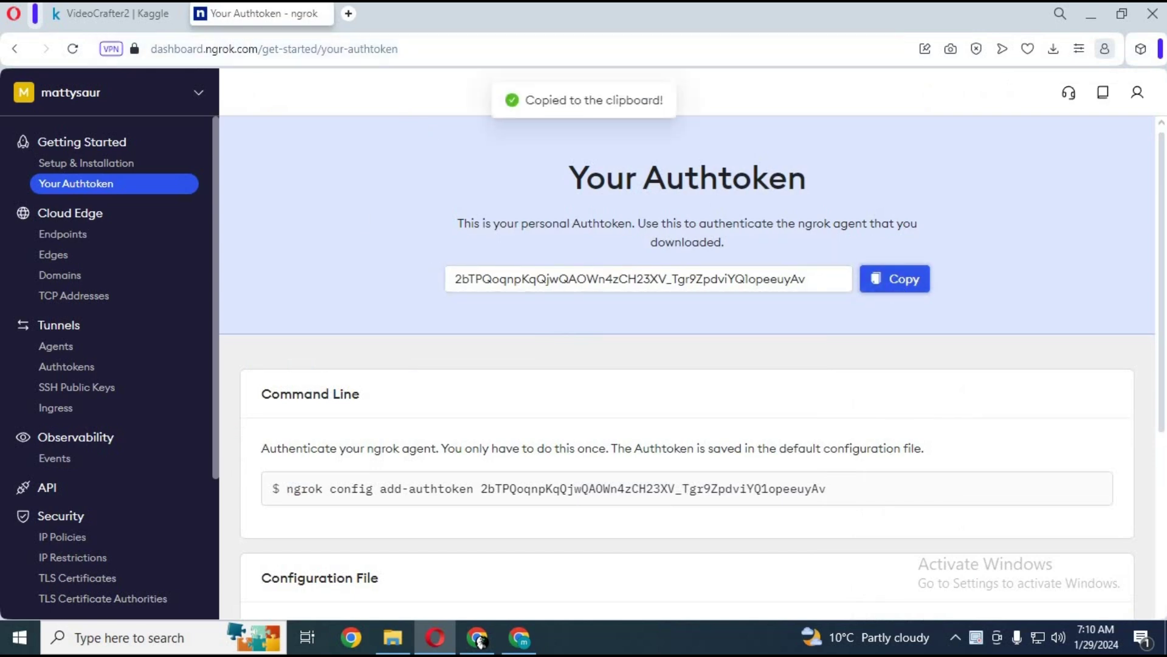
left_click(104, 9)
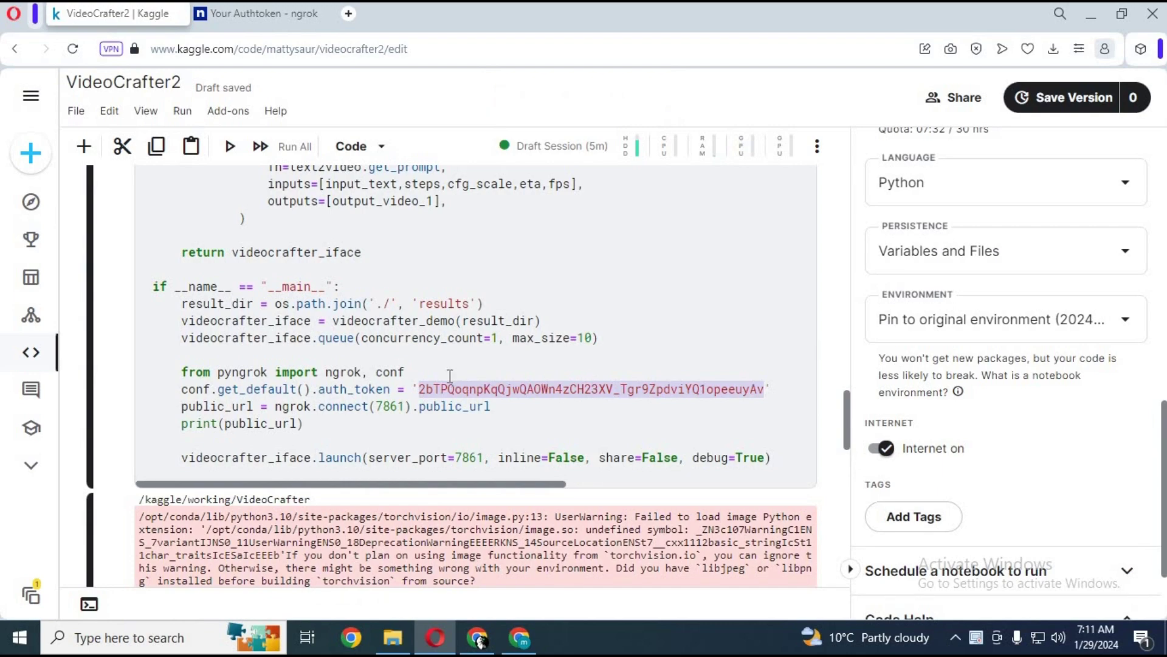
scroll(428, 403, "up", 5)
scroll(427, 403, "up", 10)
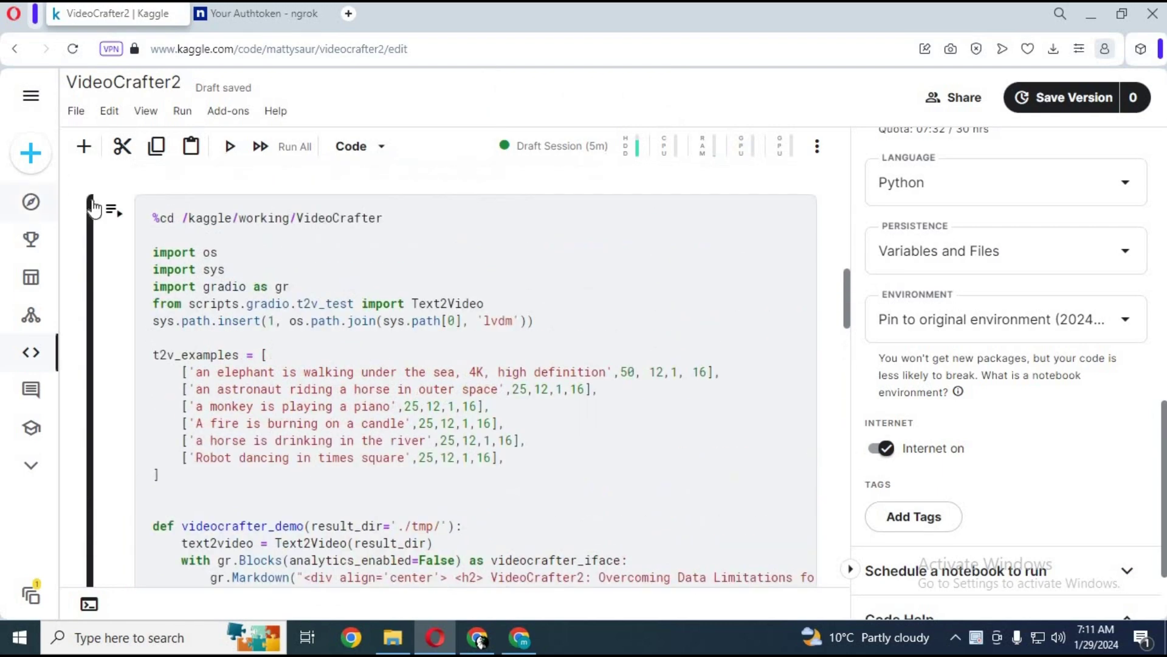
- Run the launch cell to load the model and print the ngrok and local URLs
left_click(111, 213)
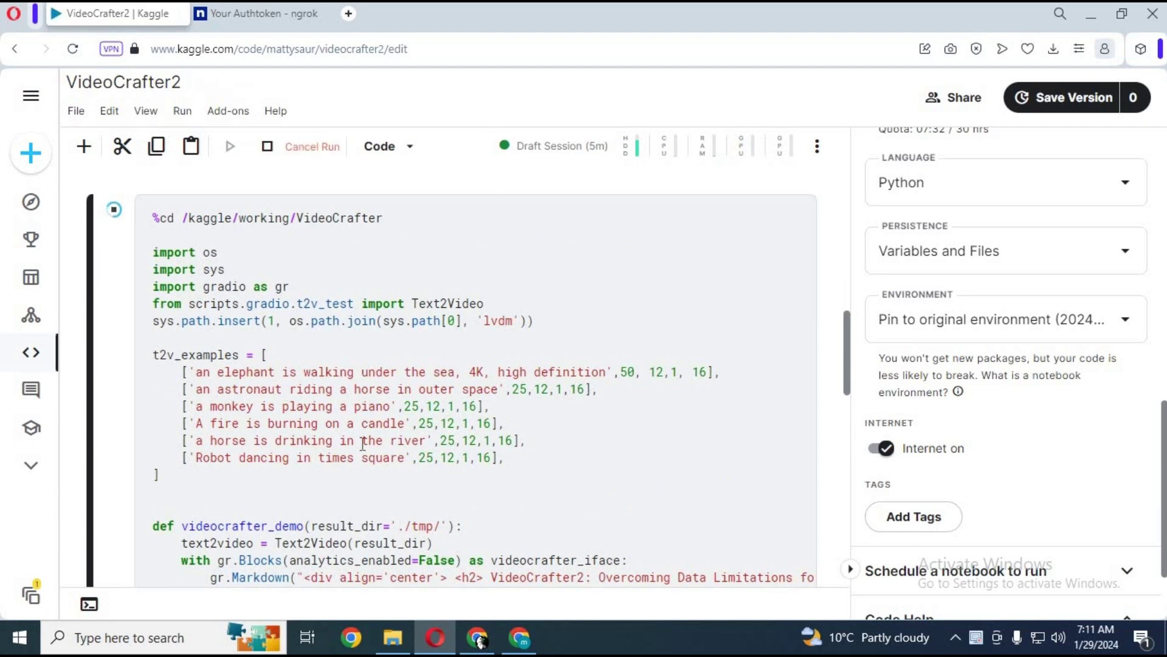
scroll(362, 444, "down", 5)
scroll(362, 444, "down", 3)
scroll(359, 443, "down", 3)
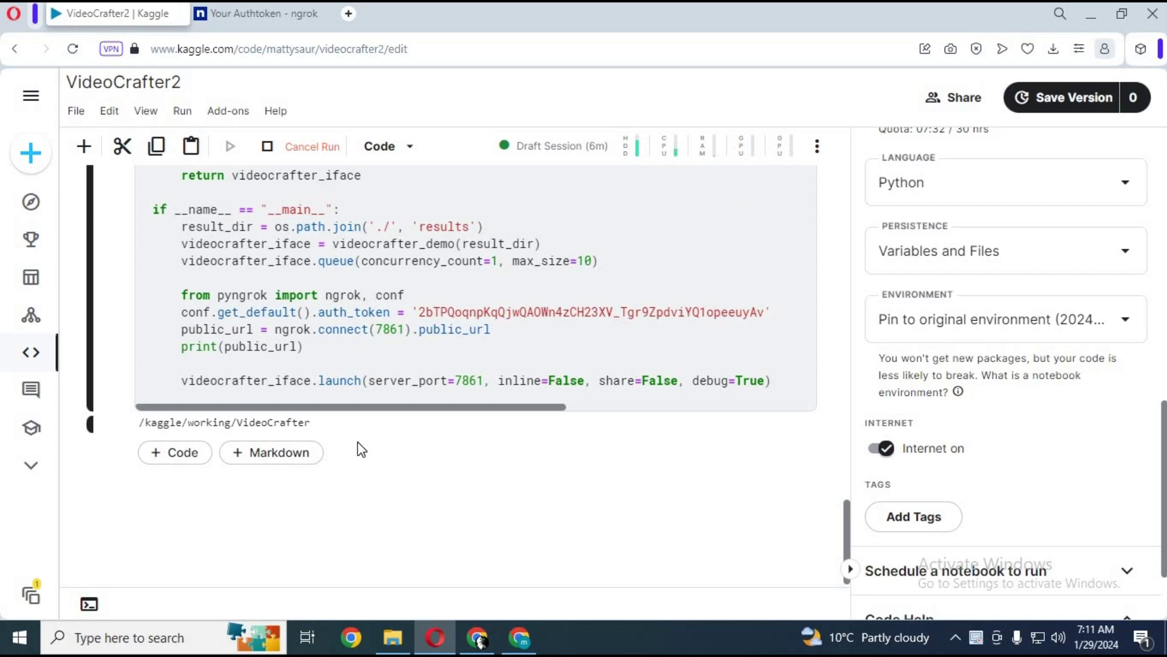
scroll(424, 366, "down", 1)
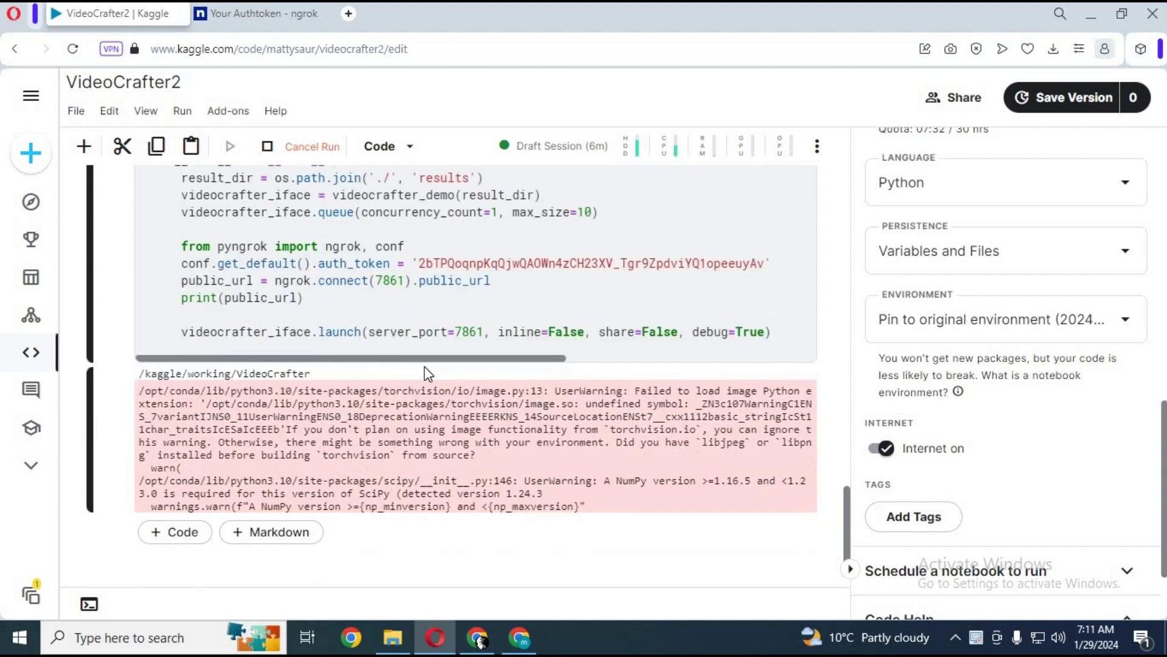
scroll(424, 366, "down", 2)
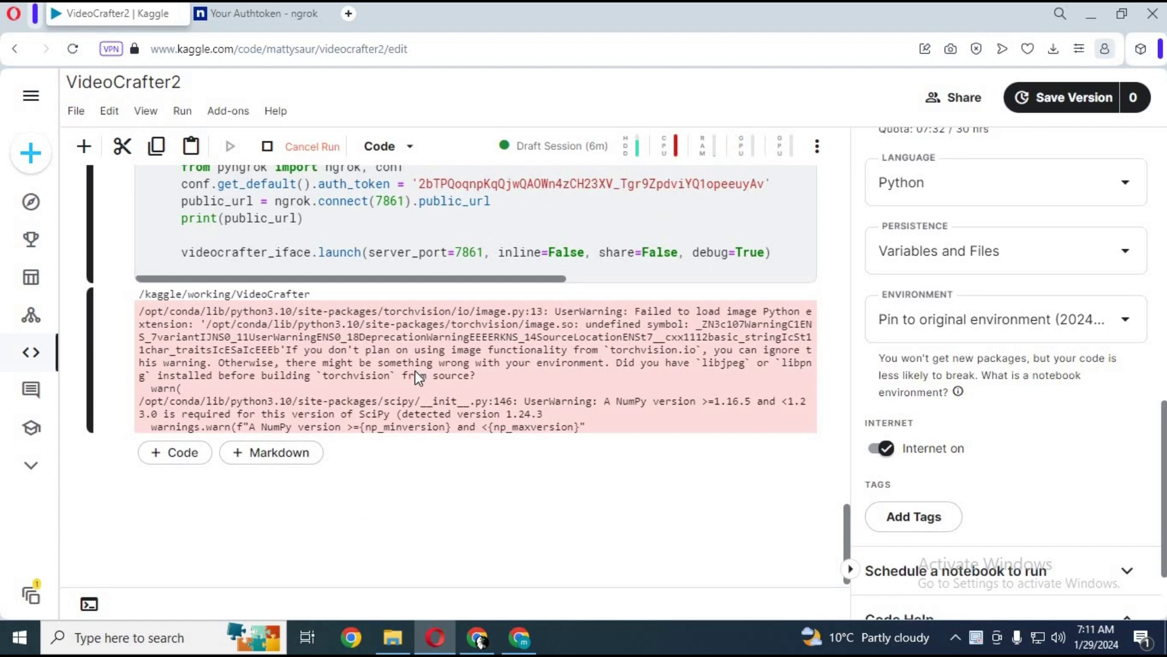
scroll(415, 371, "down", 3)
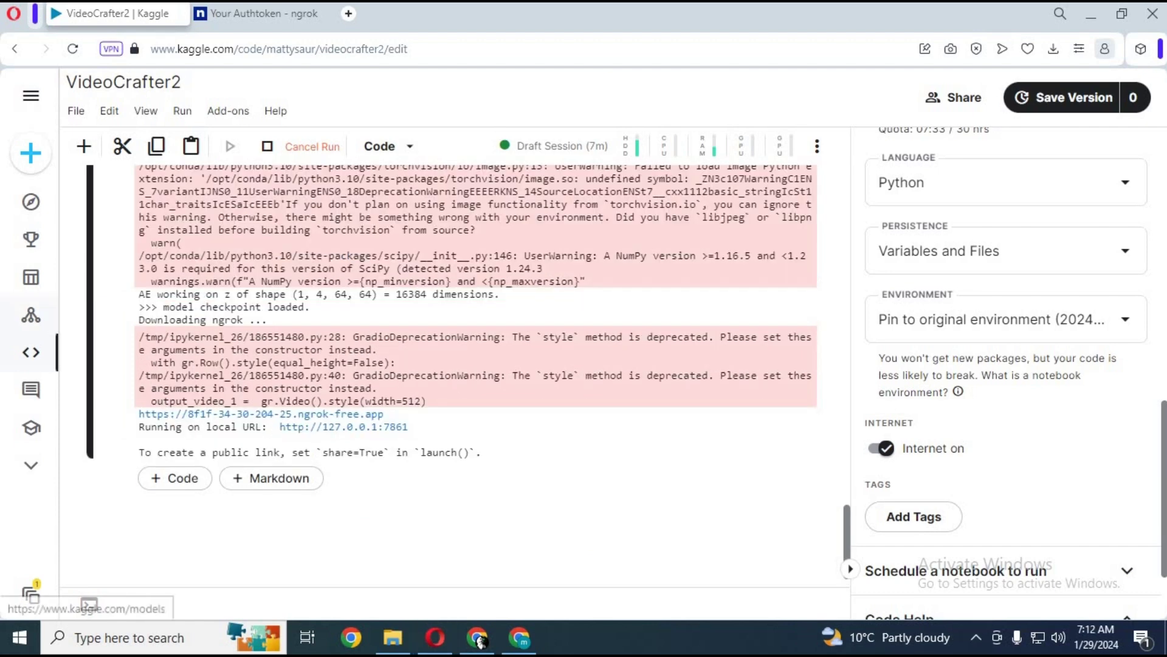
- Open the ngrok-free.app link and continue past the ngrok warning with Visit Site
left_click(328, 420)
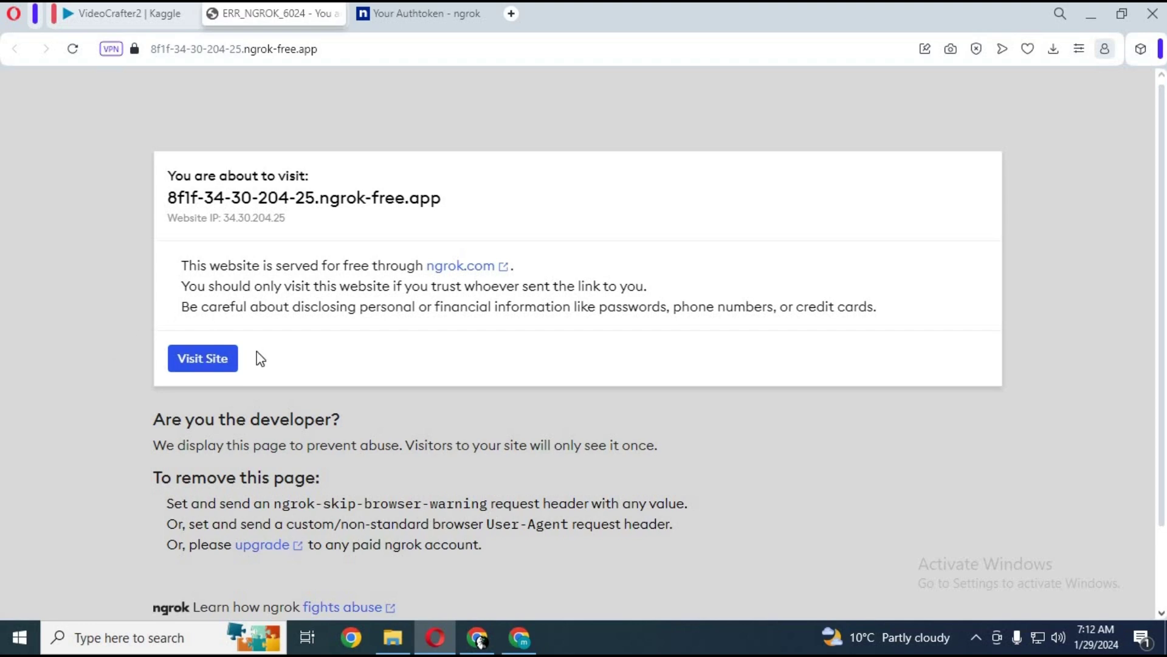
left_click(211, 358)
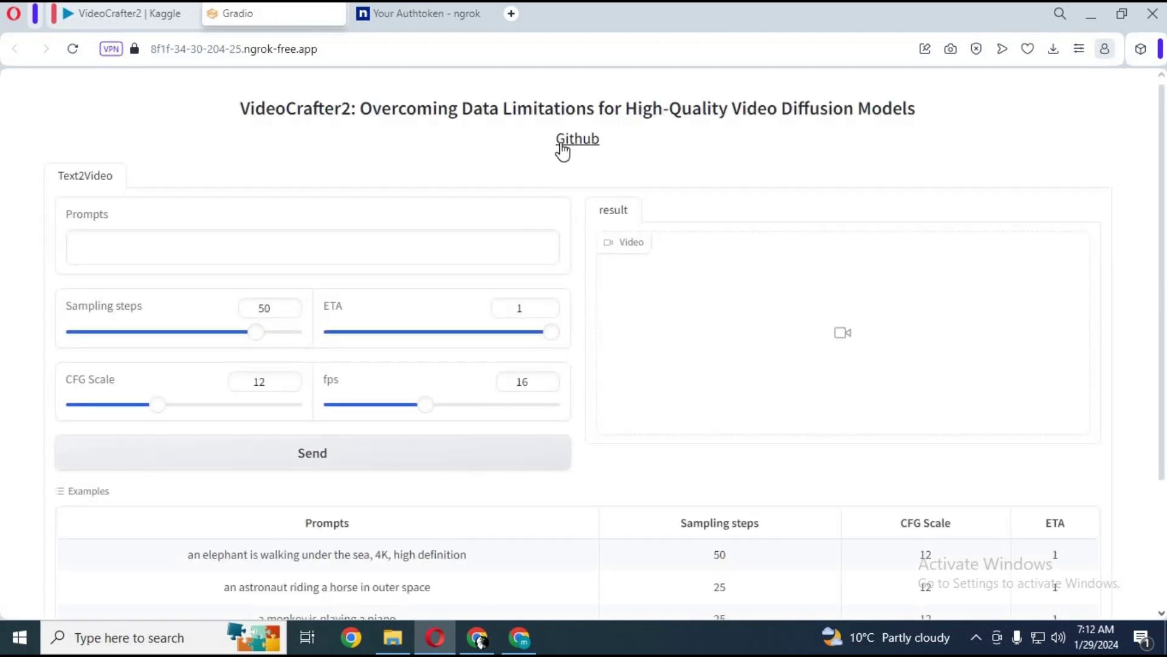
scroll(447, 402, "down", 2)
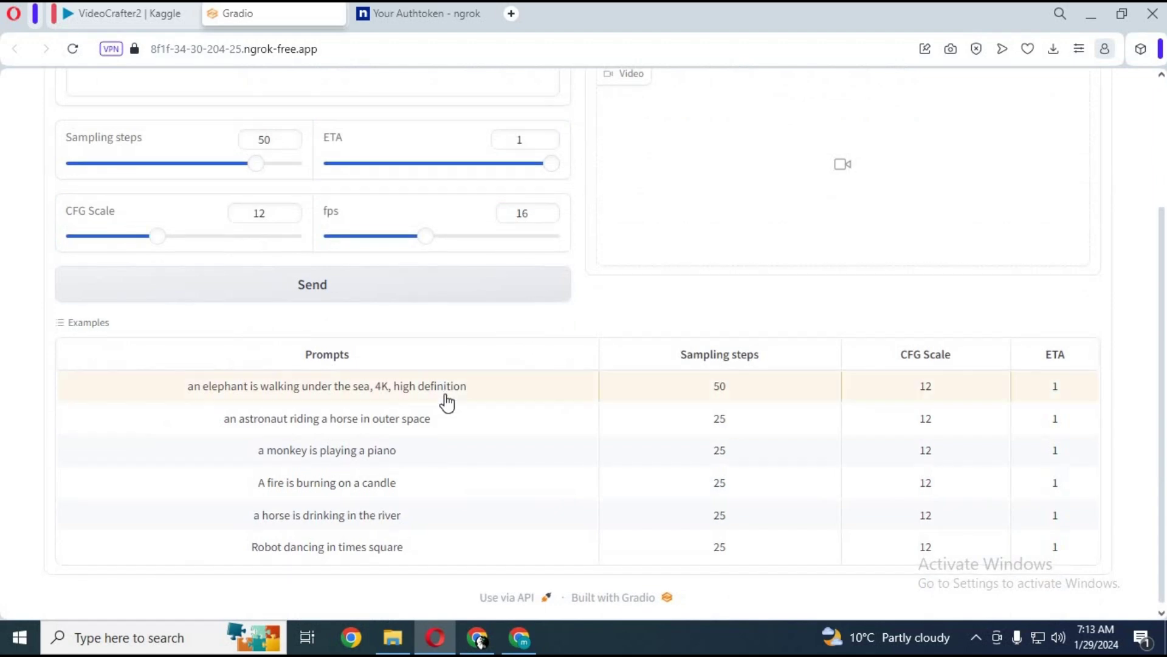
scroll(446, 398, "up", 2)
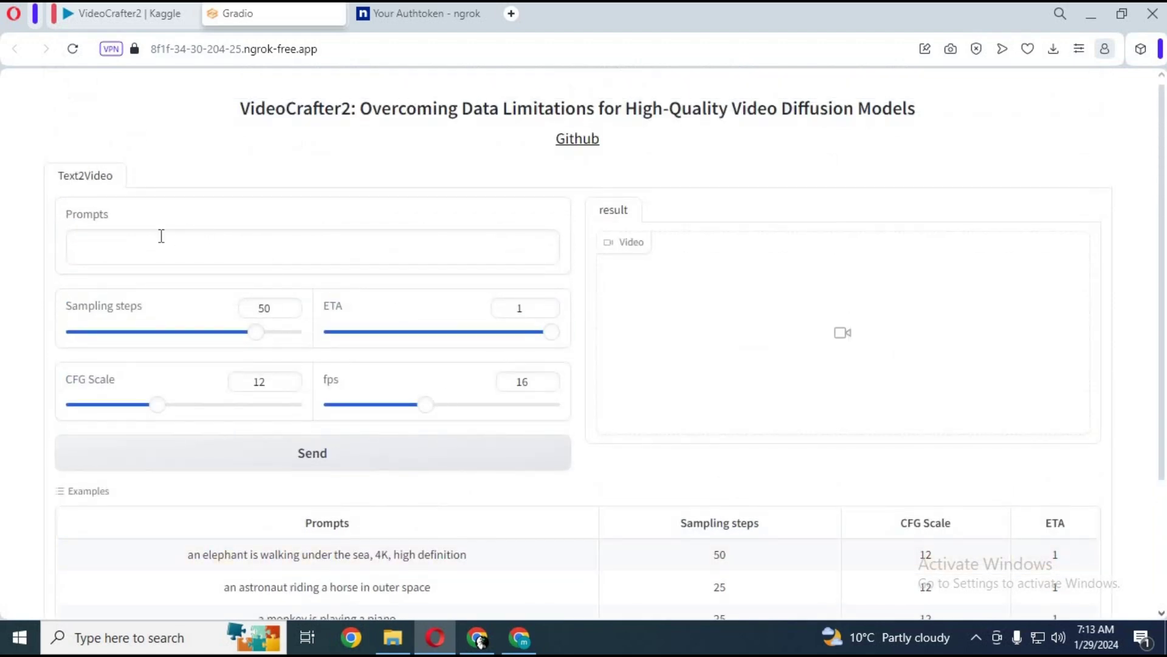
- Generate and play a video for 'teen beautiful realistic girl holding red rose ,4k,realistic'
left_click(143, 252)
type("tee")
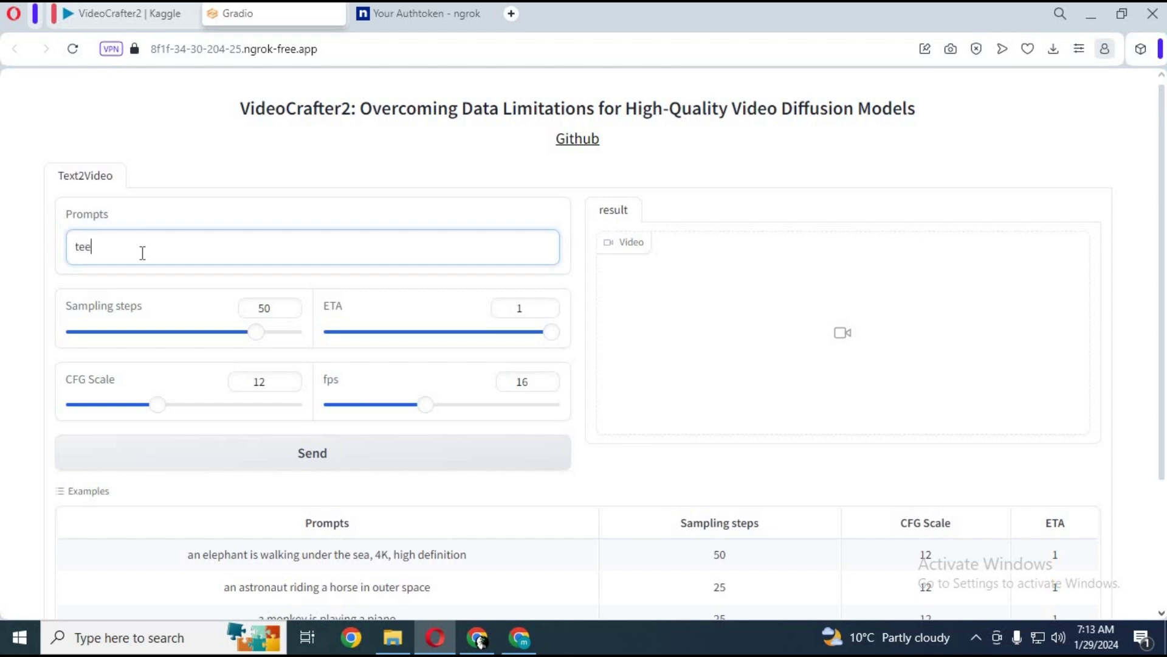
type("n beautiful reali")
type("stic girl holding red rose")
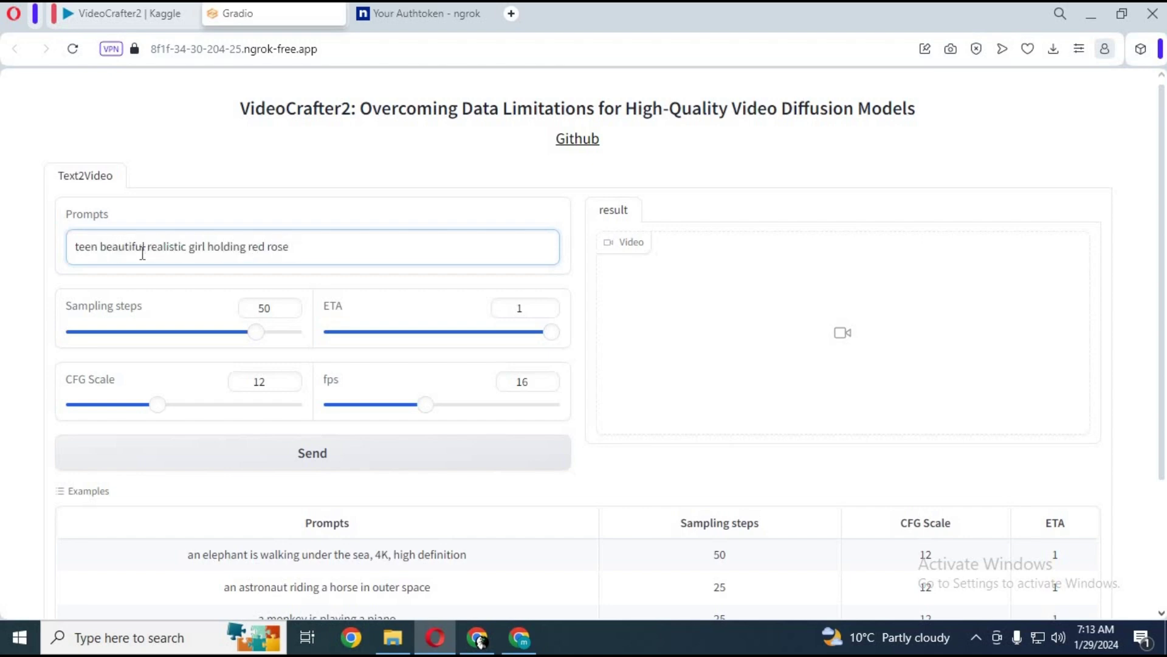
type(" ,4k,realisti")
type("c")
scroll(374, 399, "down", 1)
left_click(374, 368)
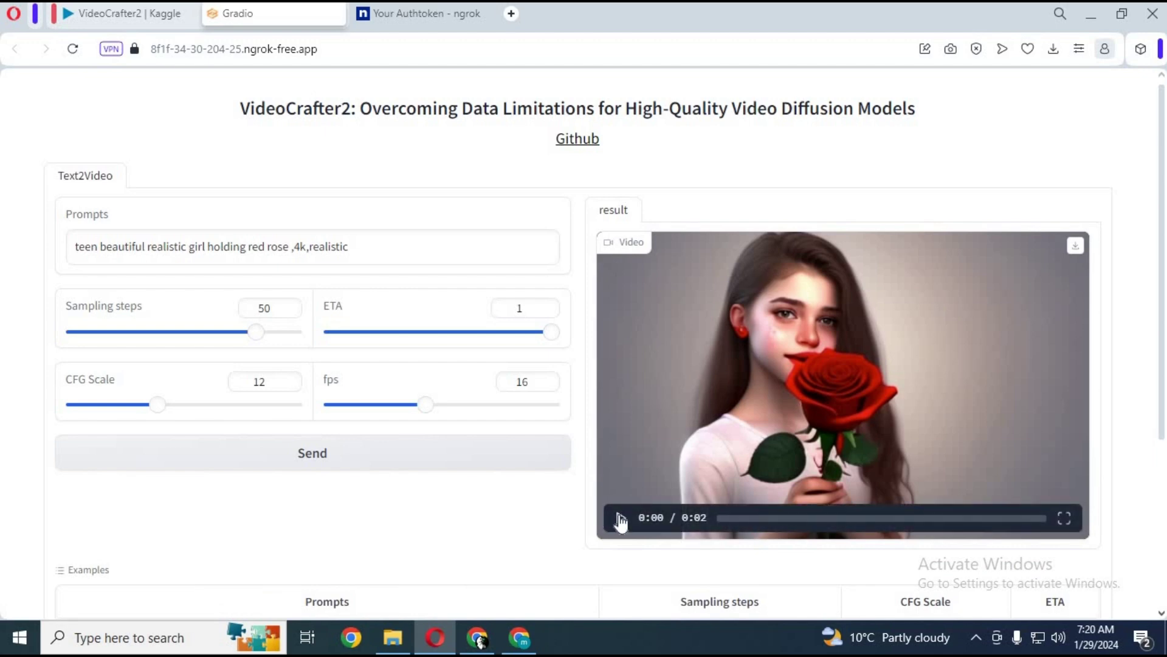
left_click(620, 520)
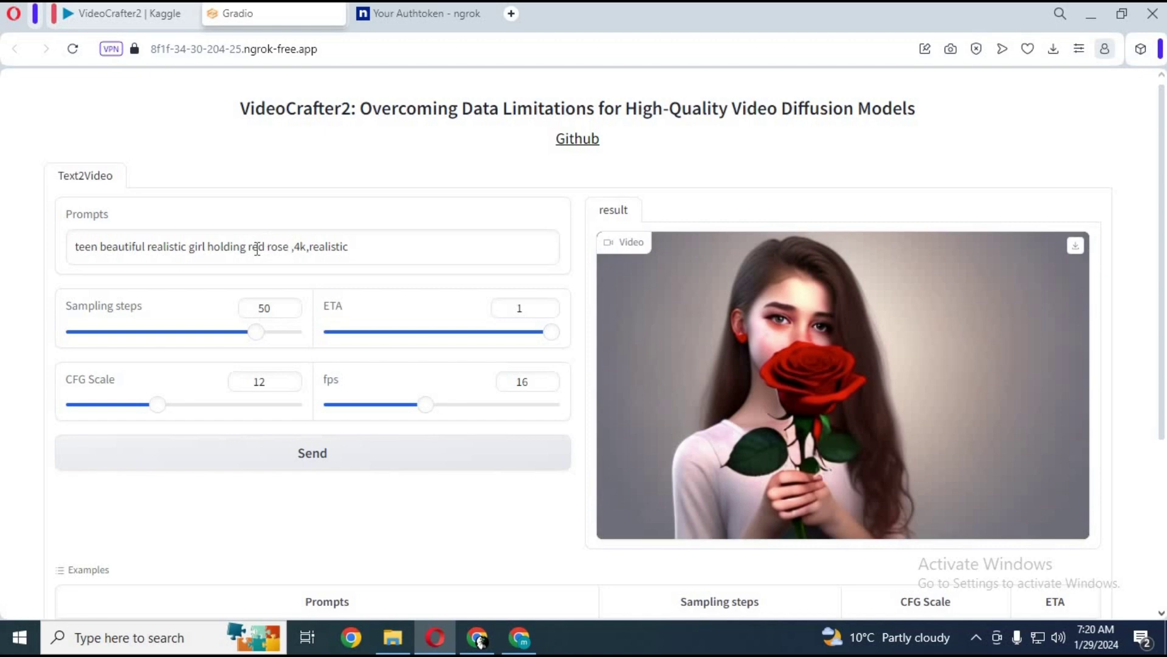
- Select the word 'red' in the prompt
double_click(264, 243)
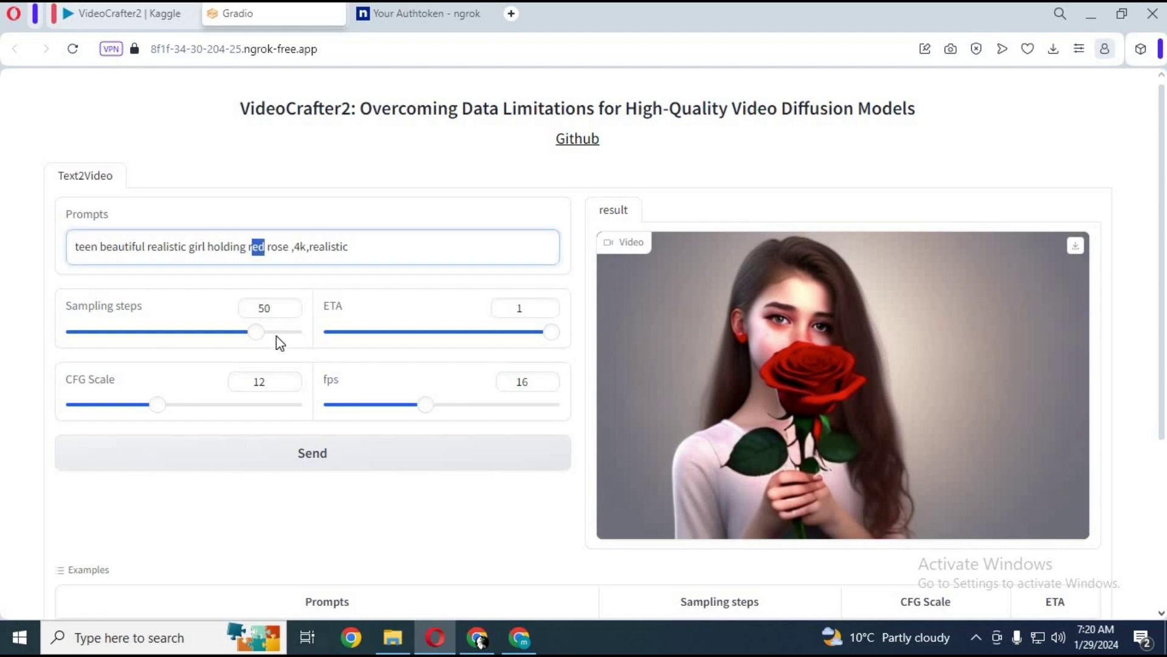
- Delete the selected word 'red' from the prompt
key("BackSpace")
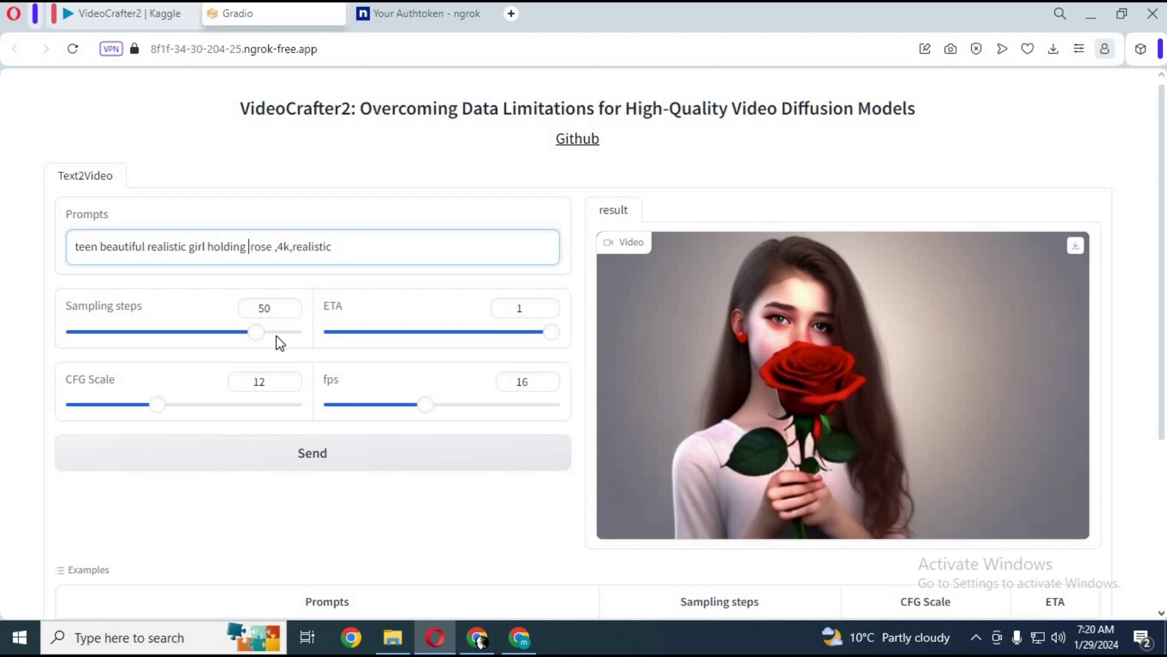
type("p")
type("ink")
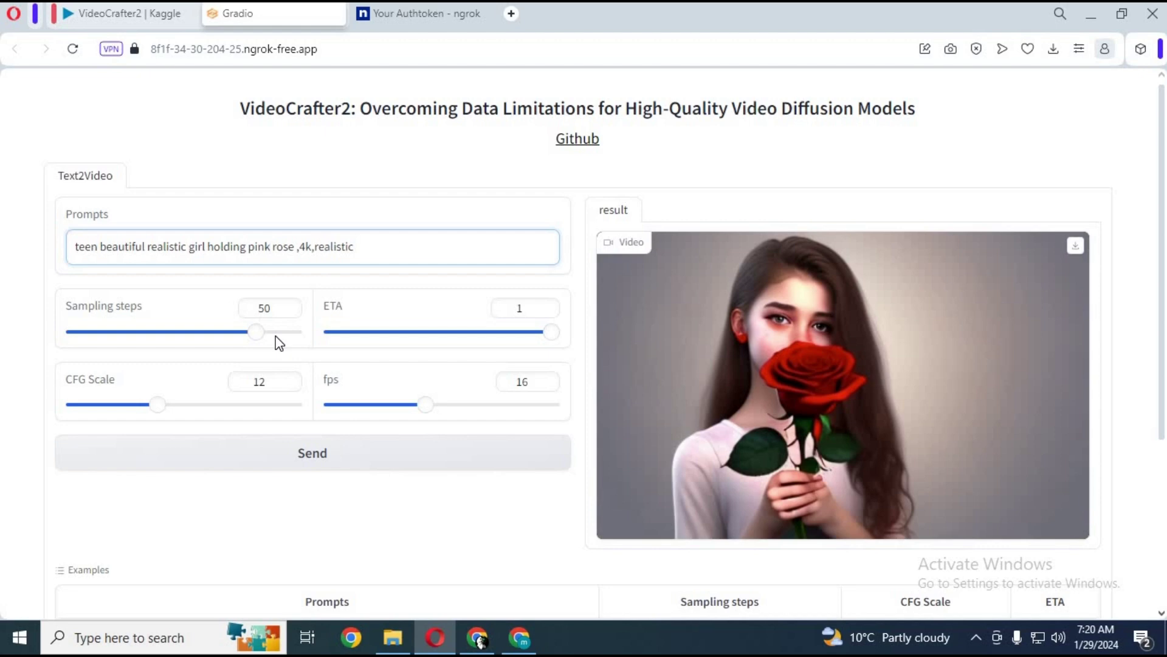